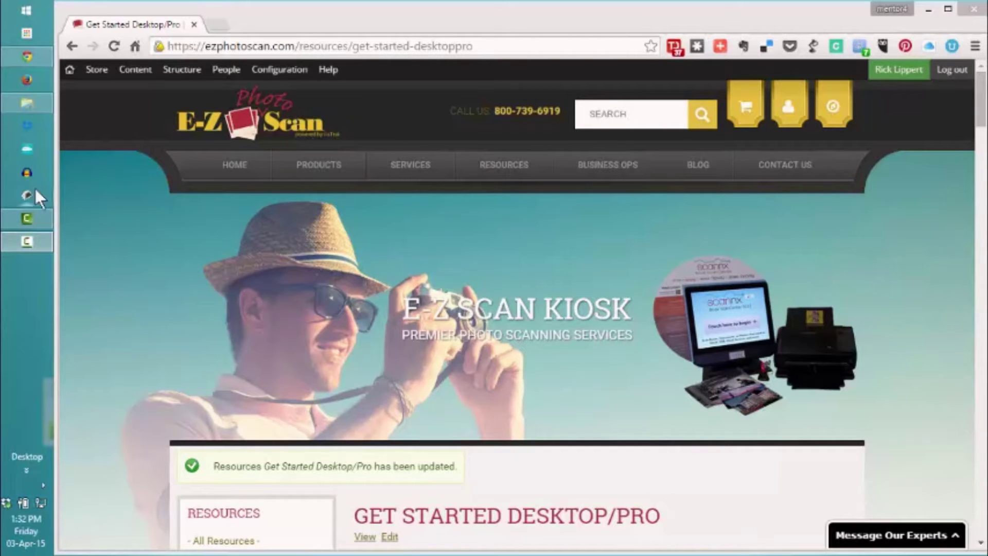
Launch the Scan Validation Tool using the TWAIN KODAK Scanner: PS50/PS80 driver
{"action": "left_click", "coordinate": [25, 196]}
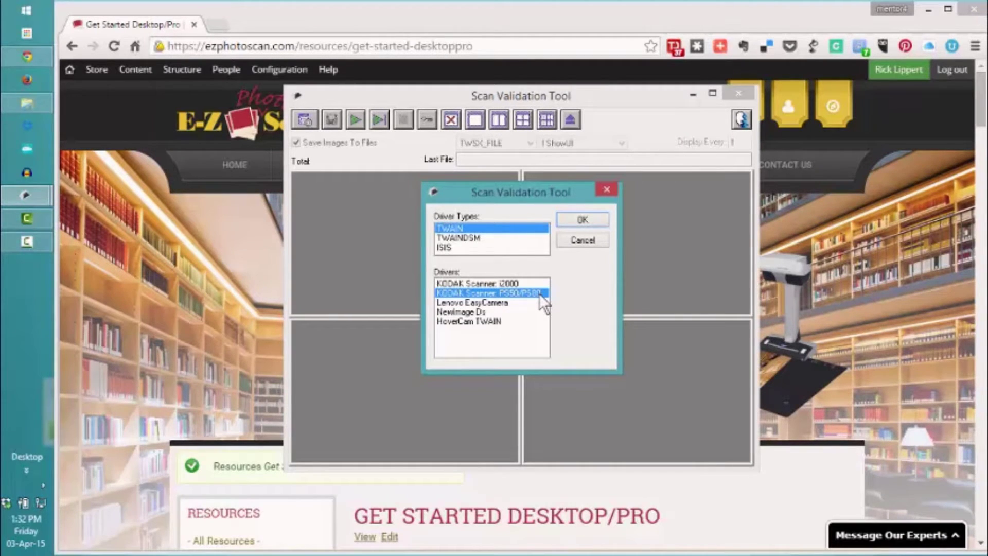
{"action": "left_click", "coordinate": [575, 219]}
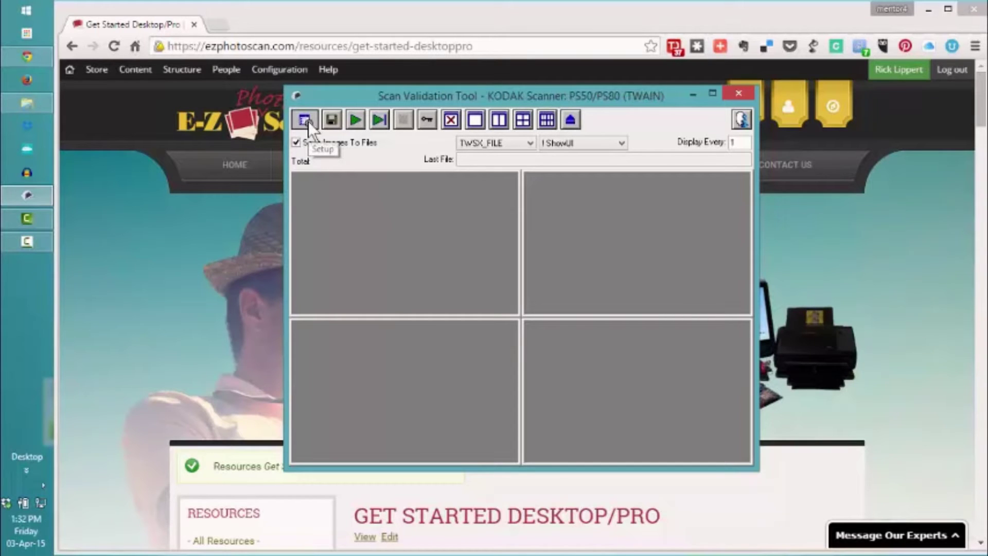
Open the KODAK PS50 Scanner dialog with its setting shortcuts from the Setup toolbar button
{"action": "left_click", "coordinate": [305, 120]}
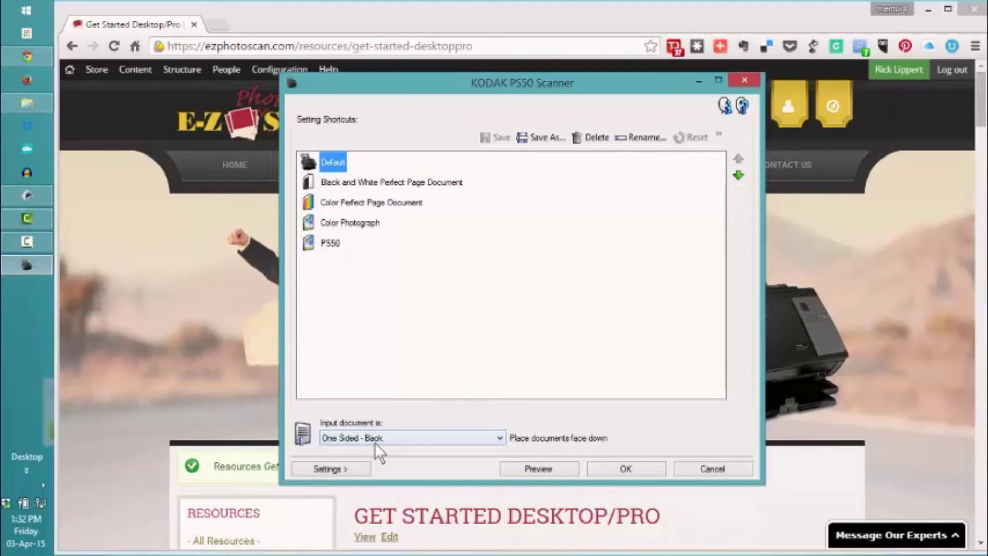
Review the General, Size, Adjustments and Enhancements settings: colour photograph, 600 dpi, JPEG
{"action": "left_click", "coordinate": [337, 467]}
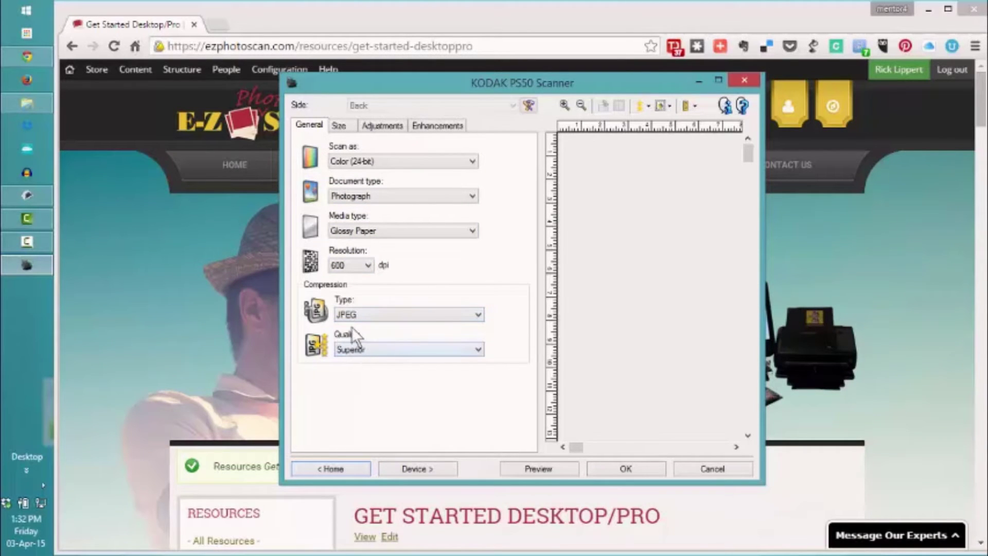
{"action": "left_click", "coordinate": [338, 126]}
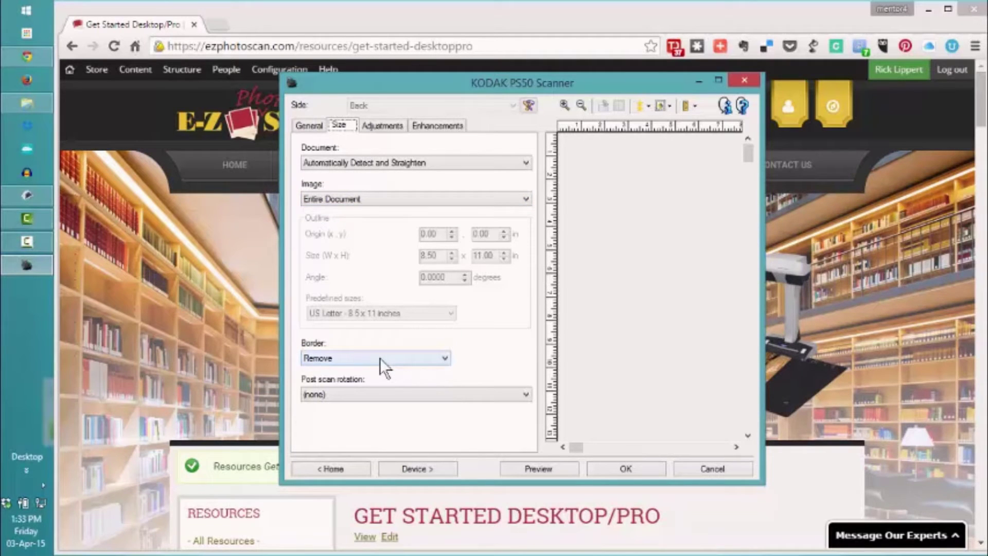
{"action": "left_click", "coordinate": [374, 126]}
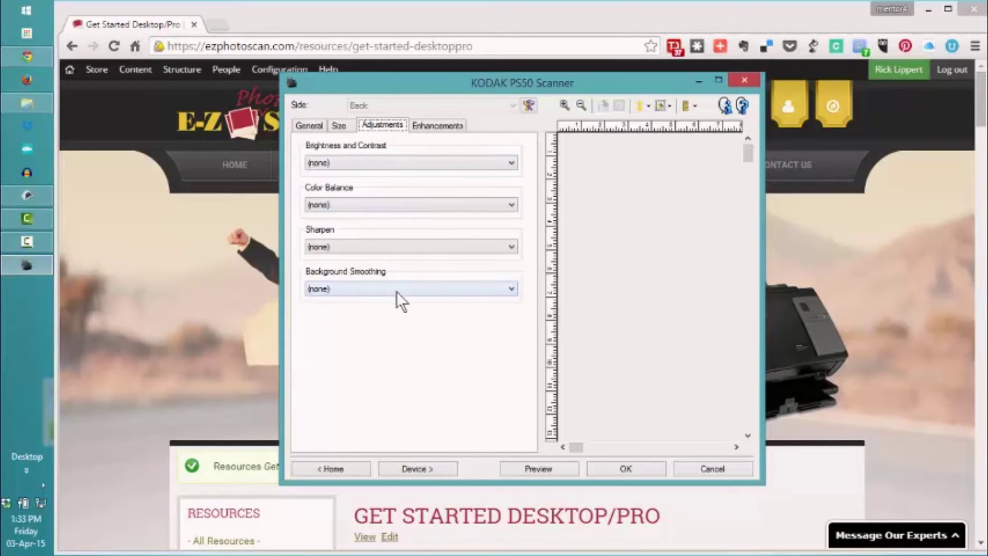
{"action": "left_click", "coordinate": [428, 126]}
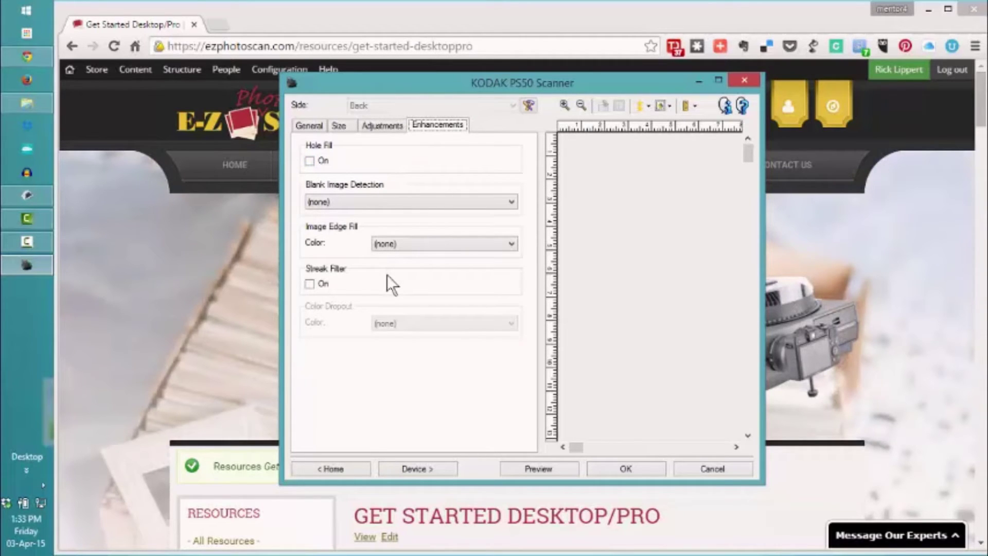
Choose the Default setting shortcut and accept the scanner settings
{"action": "left_click", "coordinate": [312, 469]}
{"action": "left_click", "coordinate": [327, 161]}
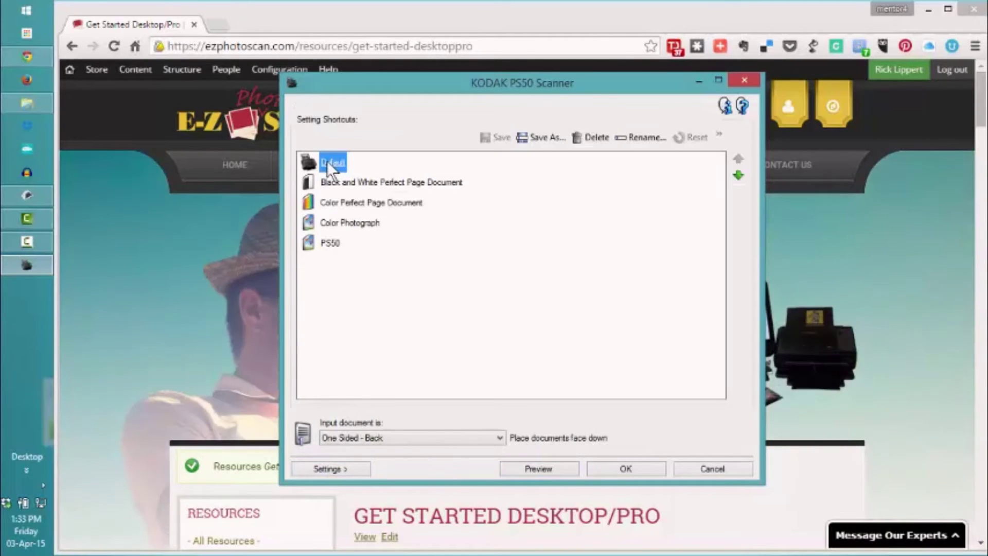
{"action": "left_click", "coordinate": [617, 463]}
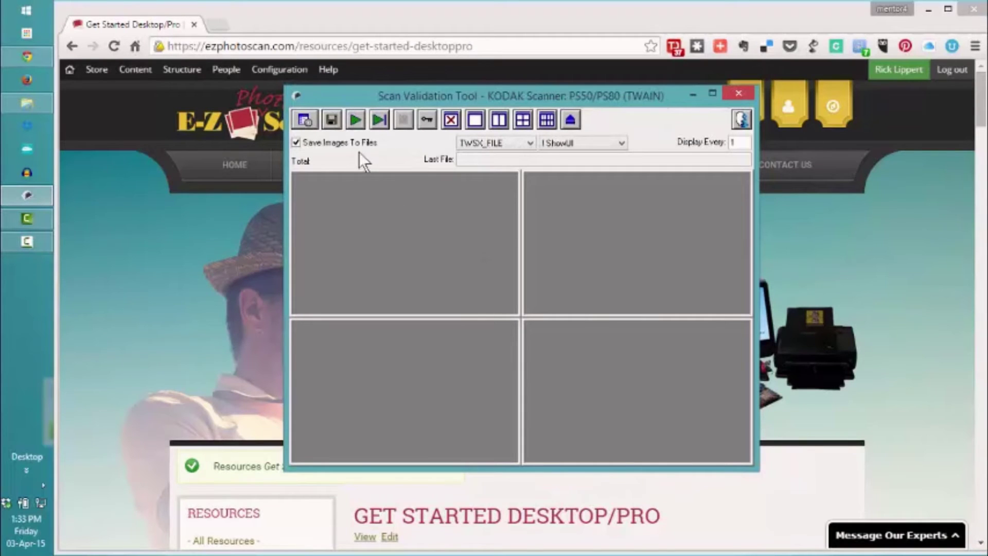
Create a 'New folder' inside Desktop\ScanDemoPhotos as the save destination
{"action": "left_click", "coordinate": [327, 119]}
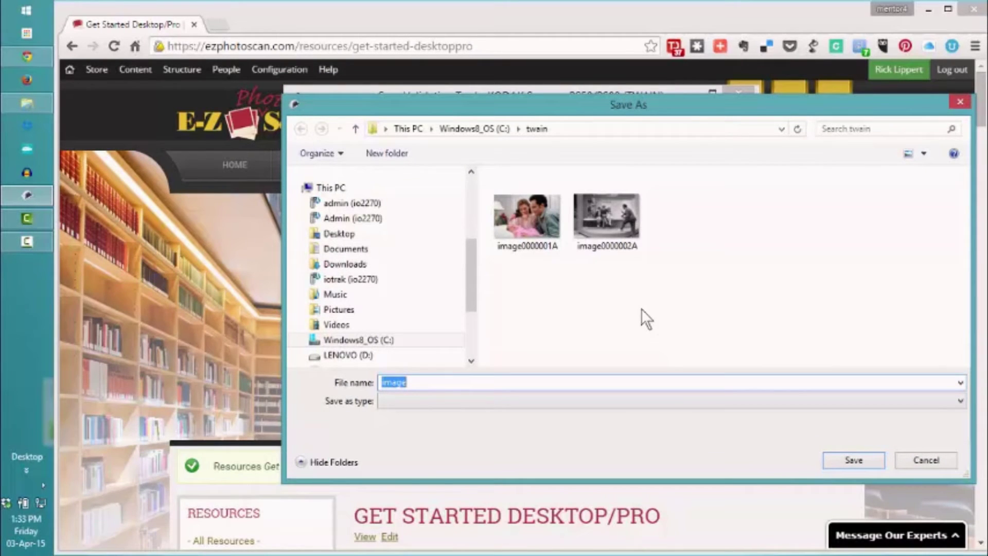
{"action": "left_click", "coordinate": [357, 236]}
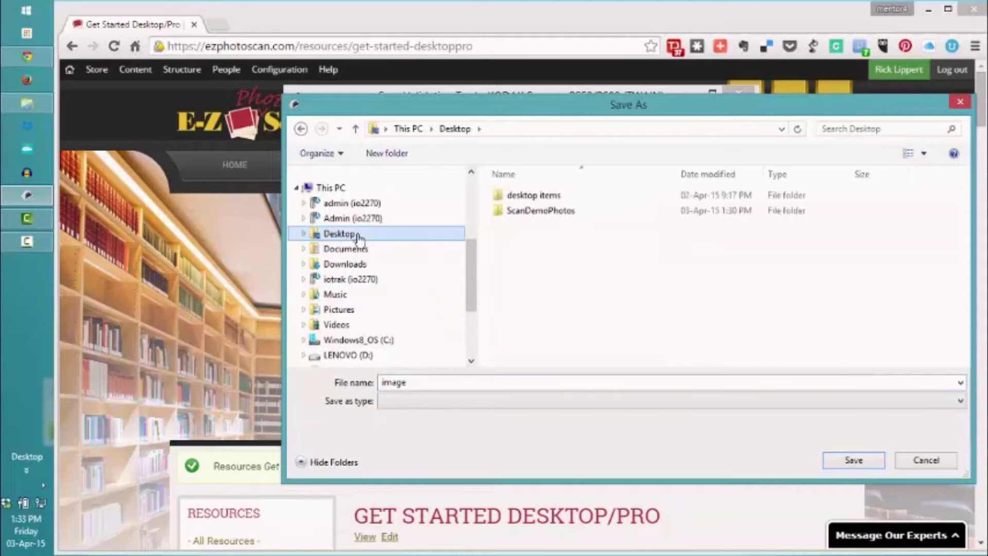
{"action": "left_click", "coordinate": [536, 212]}
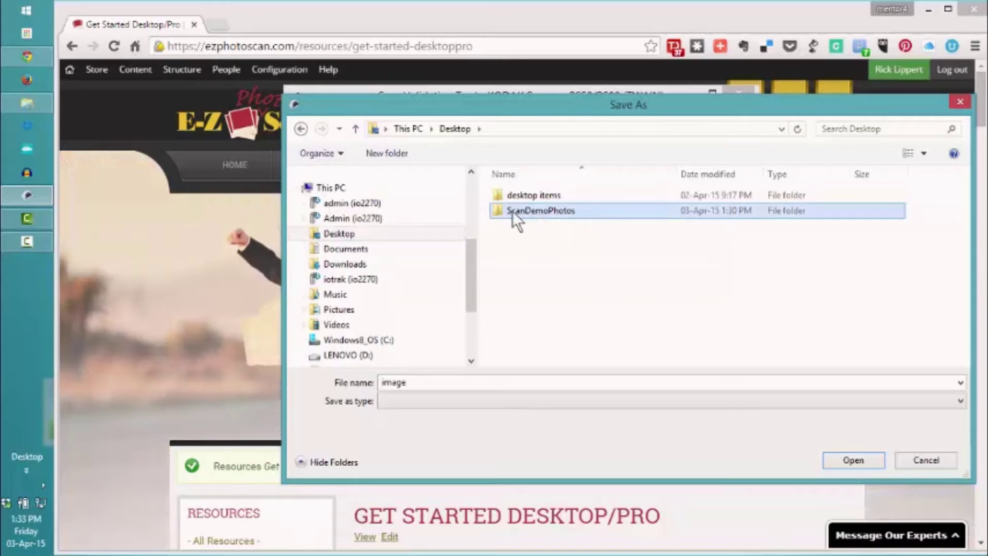
{"action": "double_click", "coordinate": [511, 211]}
{"action": "right_click", "coordinate": [510, 220]}
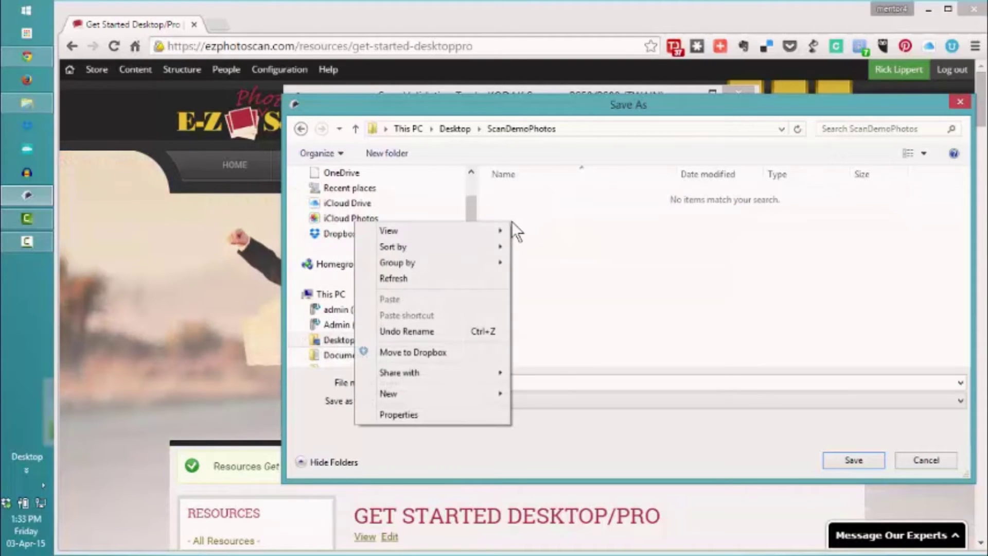
{"action": "mouse_move", "coordinate": [482, 391]}
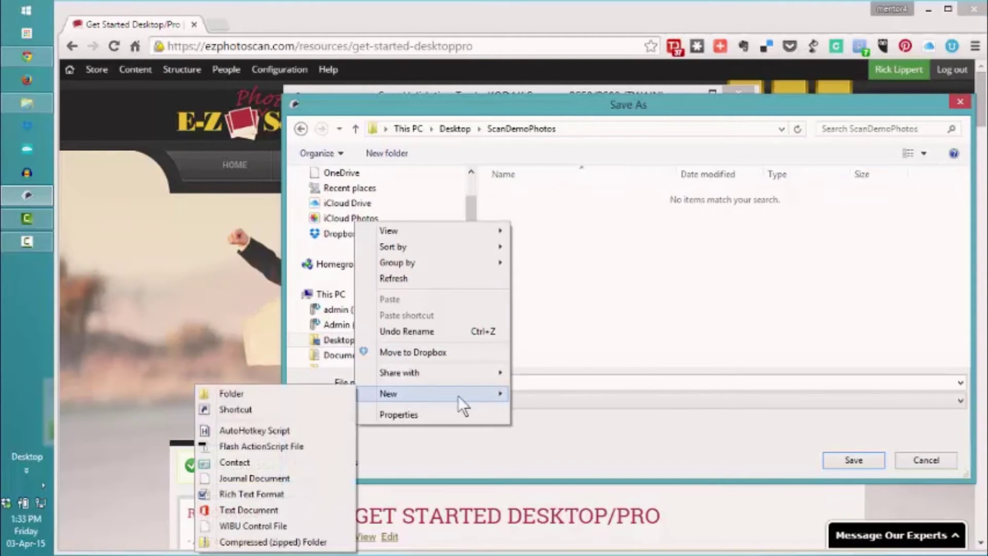
{"action": "left_click", "coordinate": [328, 399]}
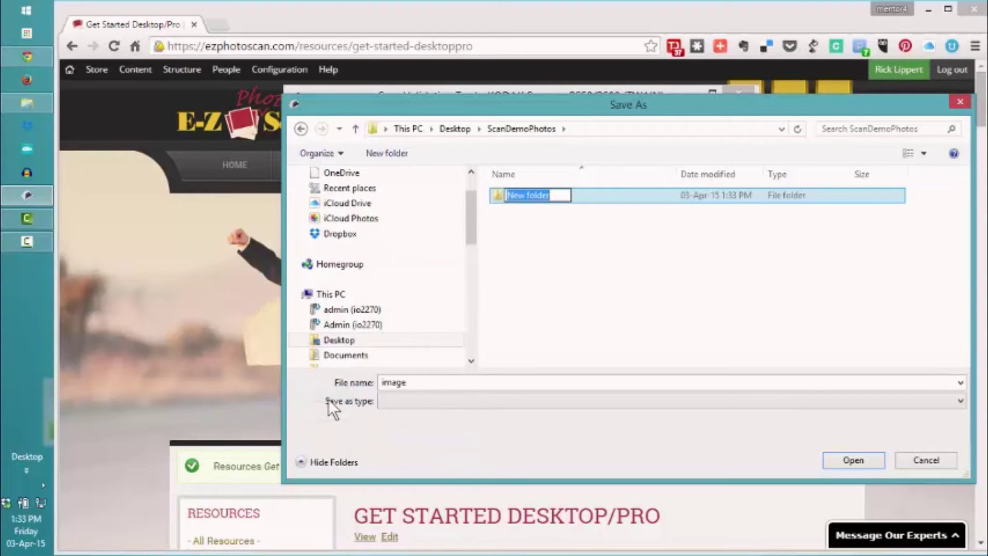
{"action": "left_click", "coordinate": [637, 304]}
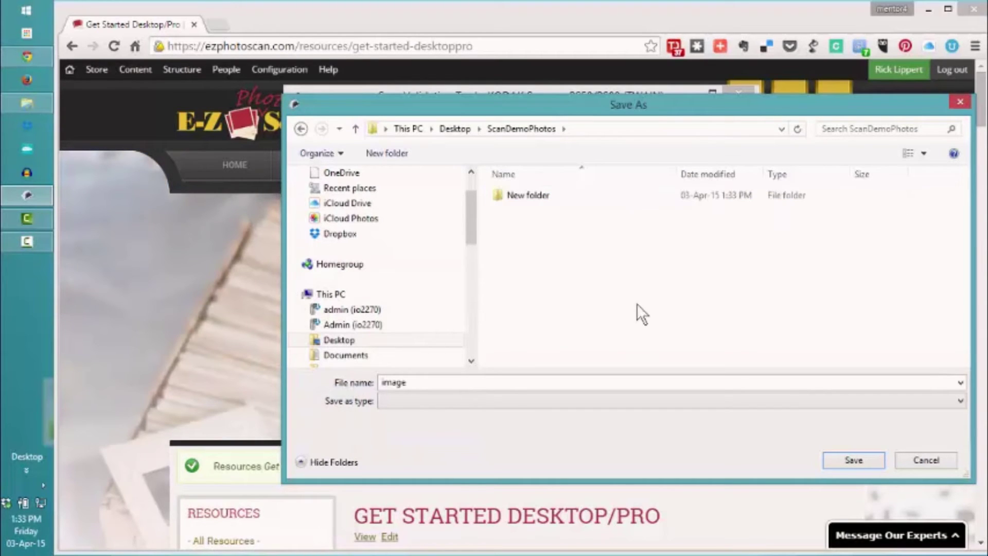
Save scans in the new folder with the file name prefix 'scandemo'
{"action": "double_click", "coordinate": [507, 197]}
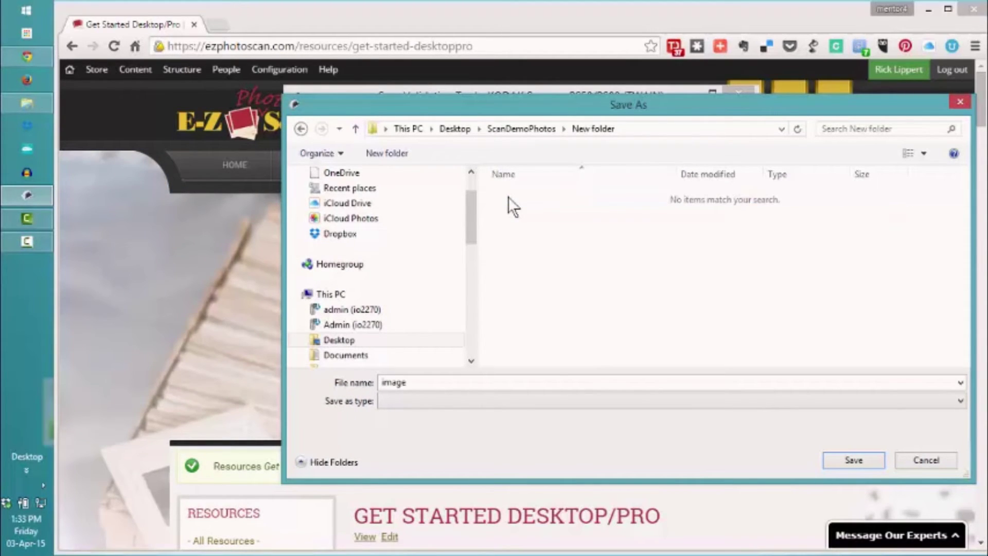
{"action": "double_click", "coordinate": [441, 382]}
{"action": "left_click", "coordinate": [420, 384]}
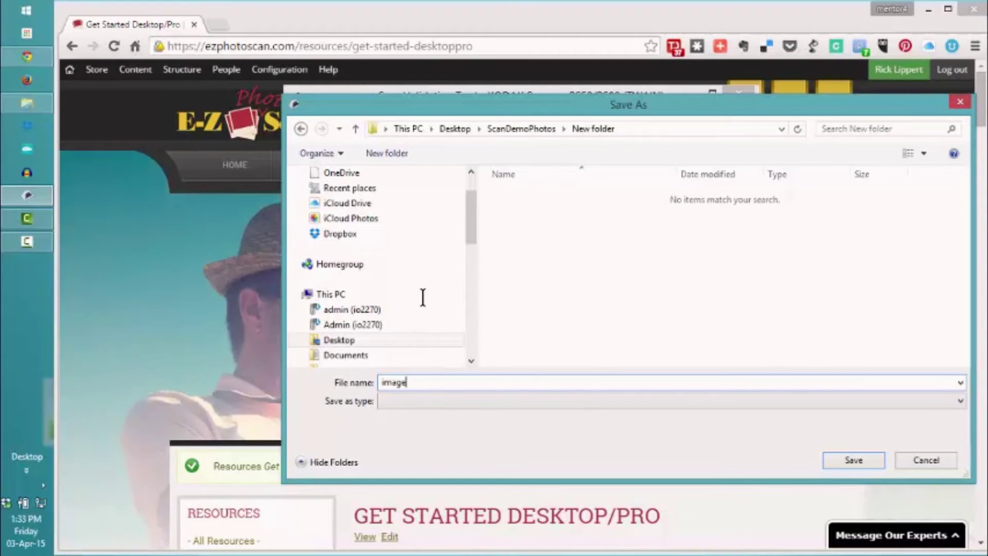
{"action": "type", "text": "s"}
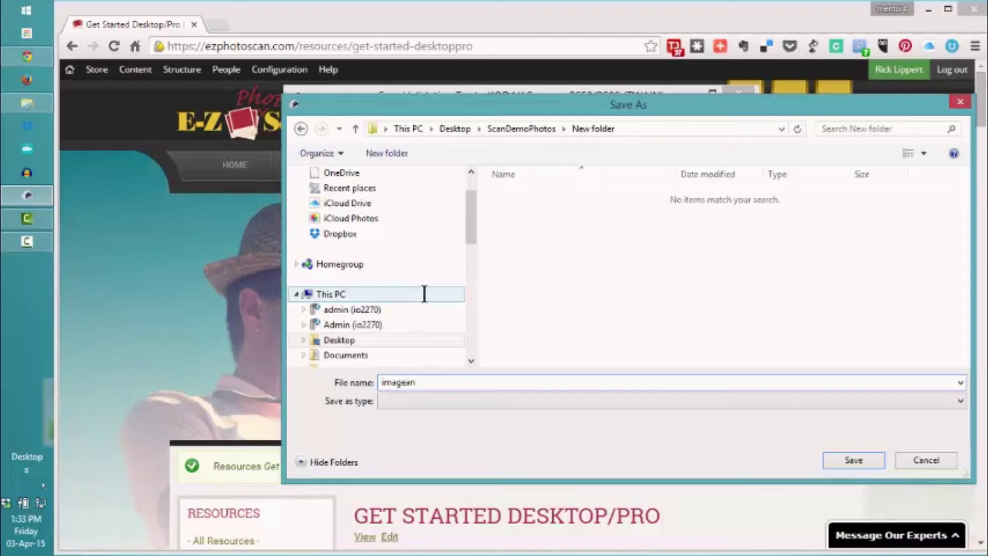
{"action": "key", "text": "BackSpace"}
{"action": "key", "text": "BackSpace"}
{"action": "key", "text": "BackSpace"}
{"action": "key", "text": "BackSpace"}
{"action": "key", "text": "BackSpace"}
{"action": "key", "text": "BackSpace"}
{"action": "type", "text": "scam"}
{"action": "key", "text": "BackSpace"}
{"action": "type", "text": "ndemo"}
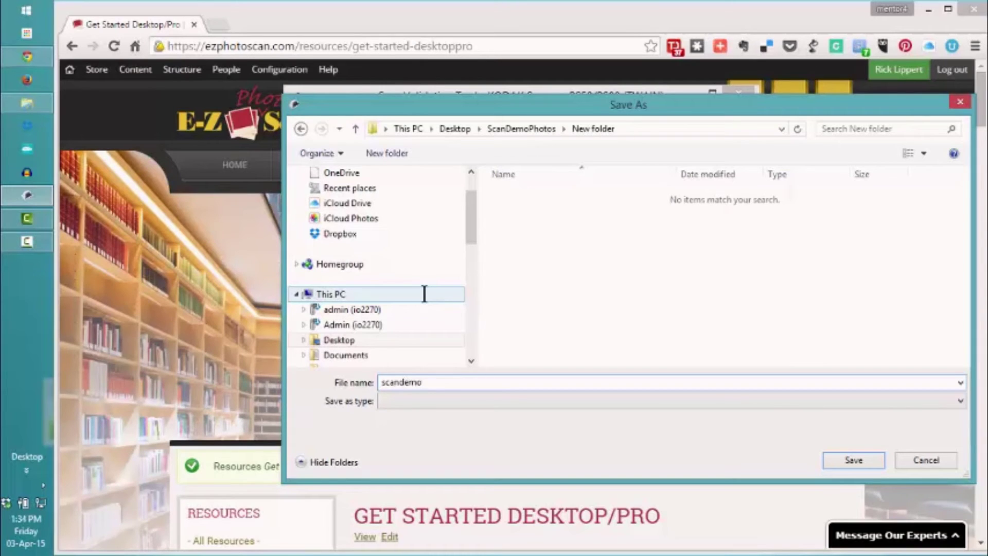
{"action": "left_click", "coordinate": [832, 454]}
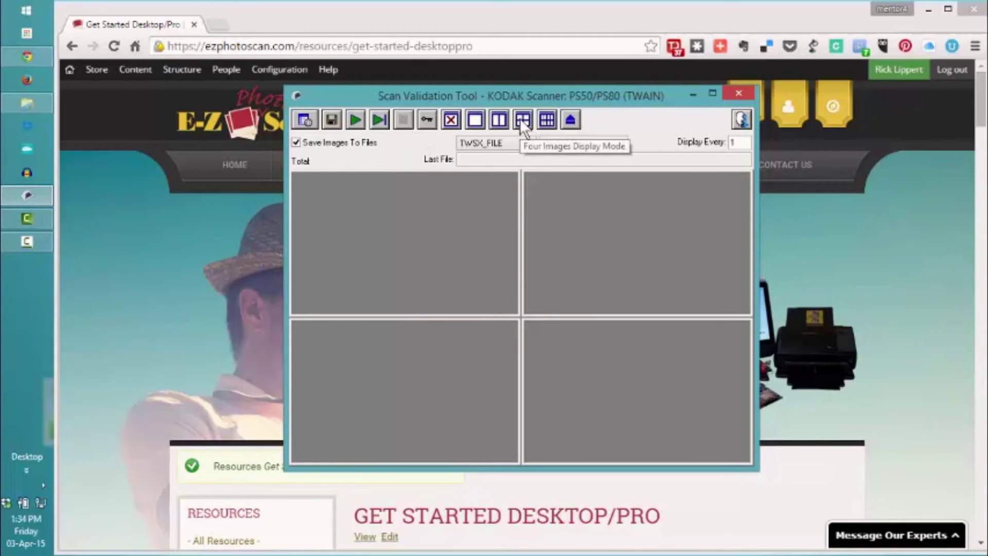
Scan the four photos, saving them as scandemo JPGs such as scandemo0000004A.jpg
{"action": "left_click", "coordinate": [354, 124]}
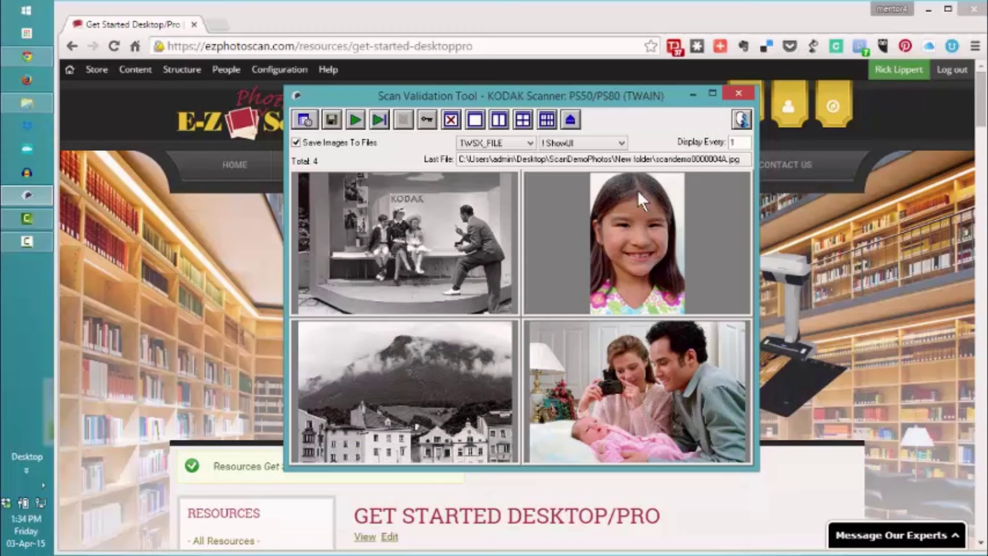
Close the scanning tool and browse to ScanDemoPhotos > New folder to view the four scandemo JPGs
{"action": "left_click", "coordinate": [738, 94]}
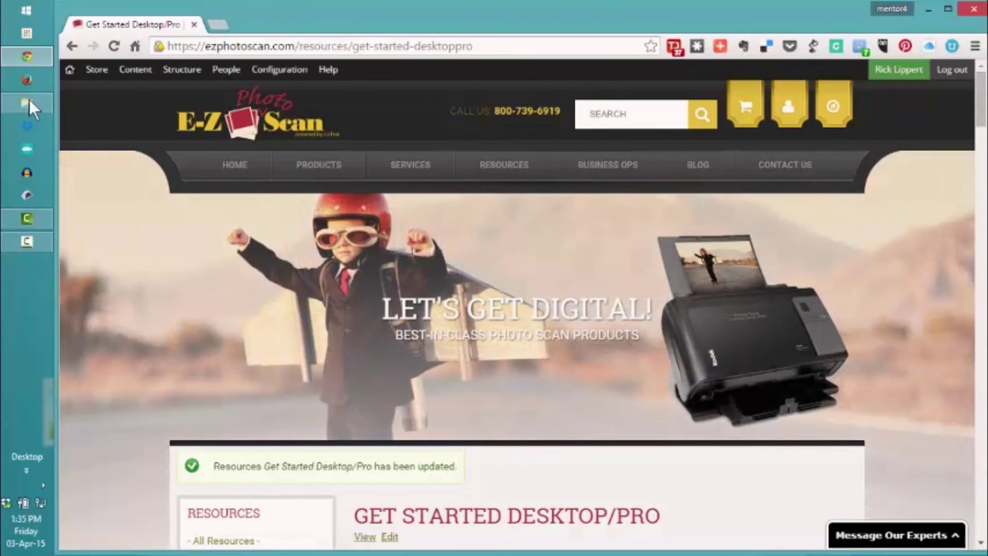
{"action": "left_click", "coordinate": [28, 99]}
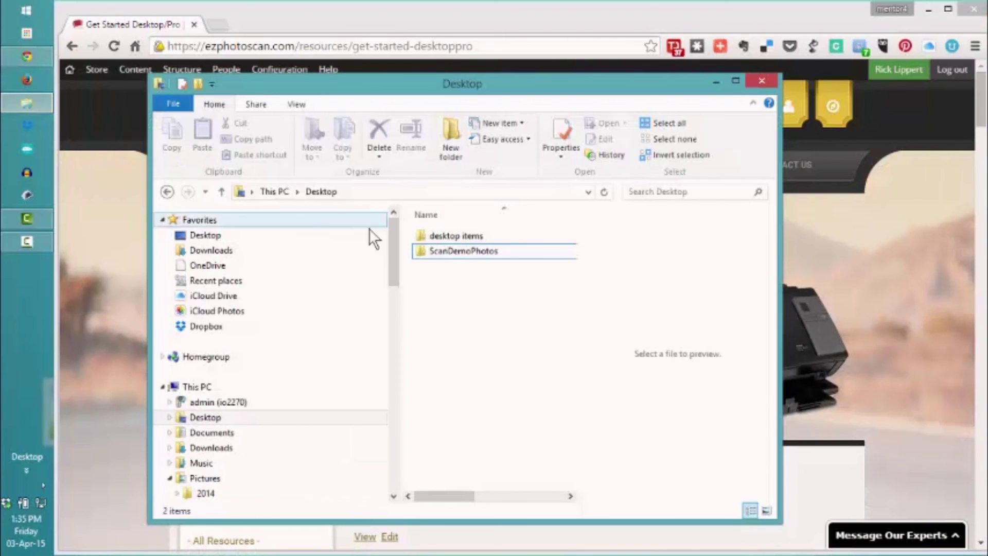
{"action": "double_click", "coordinate": [430, 249]}
{"action": "double_click", "coordinate": [425, 237]}
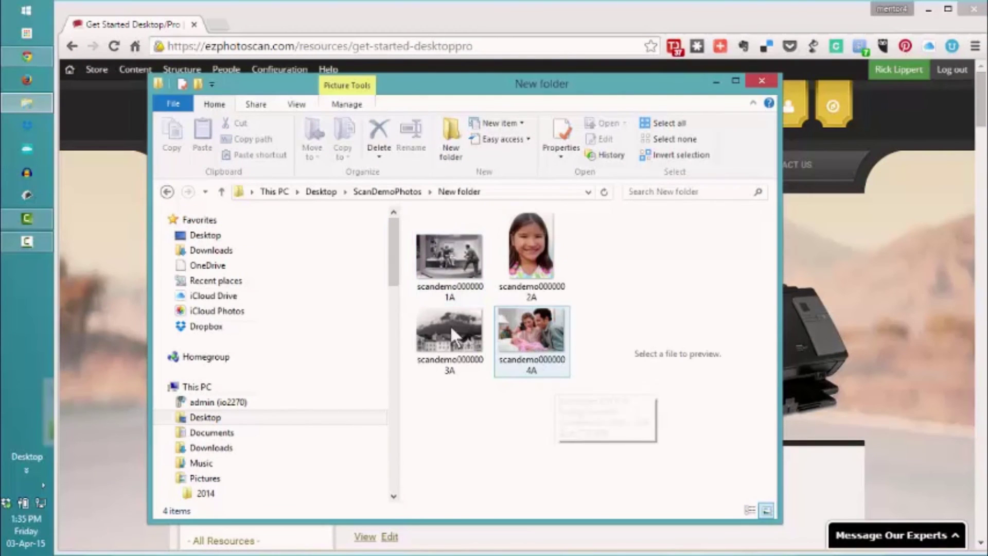
{"action": "mouse_move", "coordinate": [451, 292]}
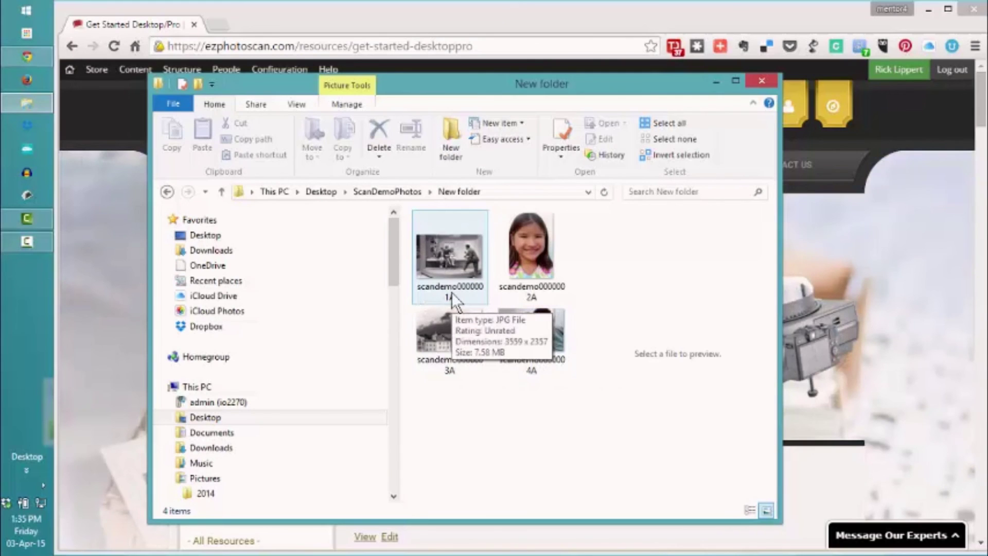